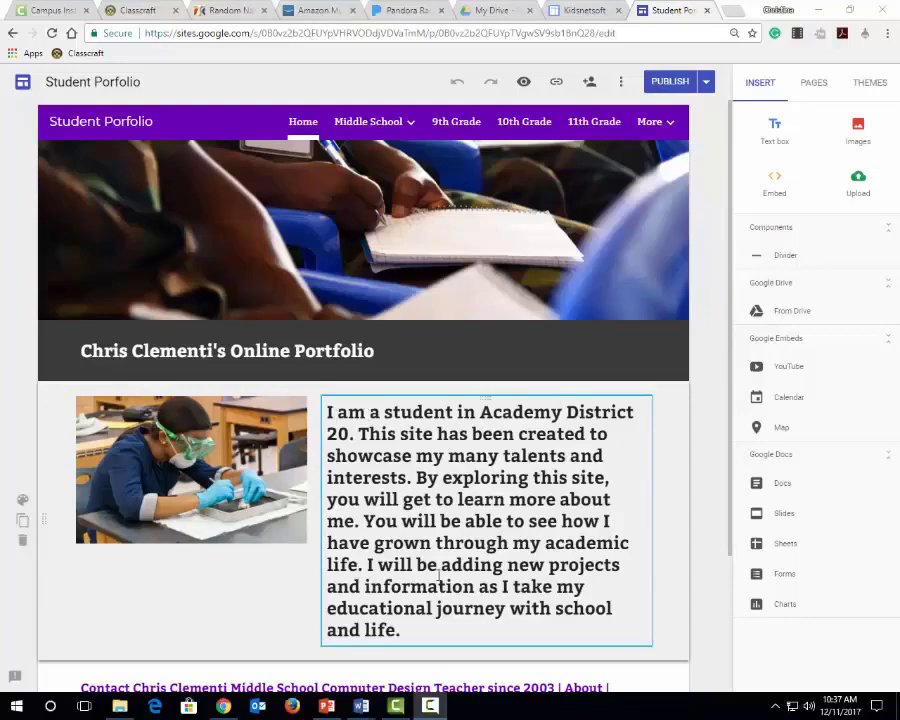
# Examine the Home introduction and the project examples on the Middle School section's 3D Art and Computer Design pages
pyautogui.moveTo(441, 629); pyautogui.dragTo(328, 416)
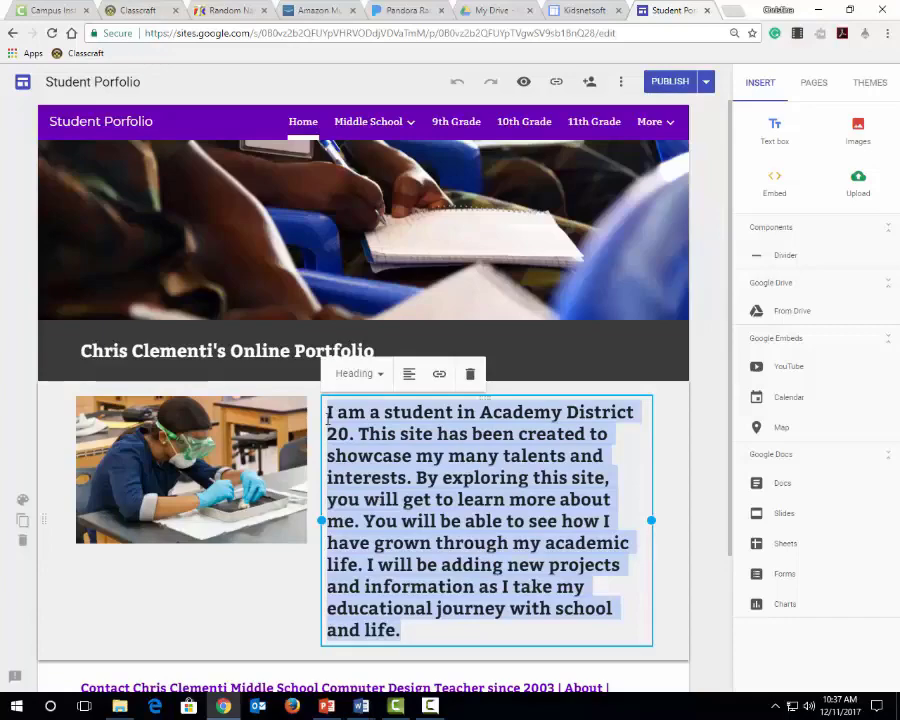
pyautogui.click(362, 123)
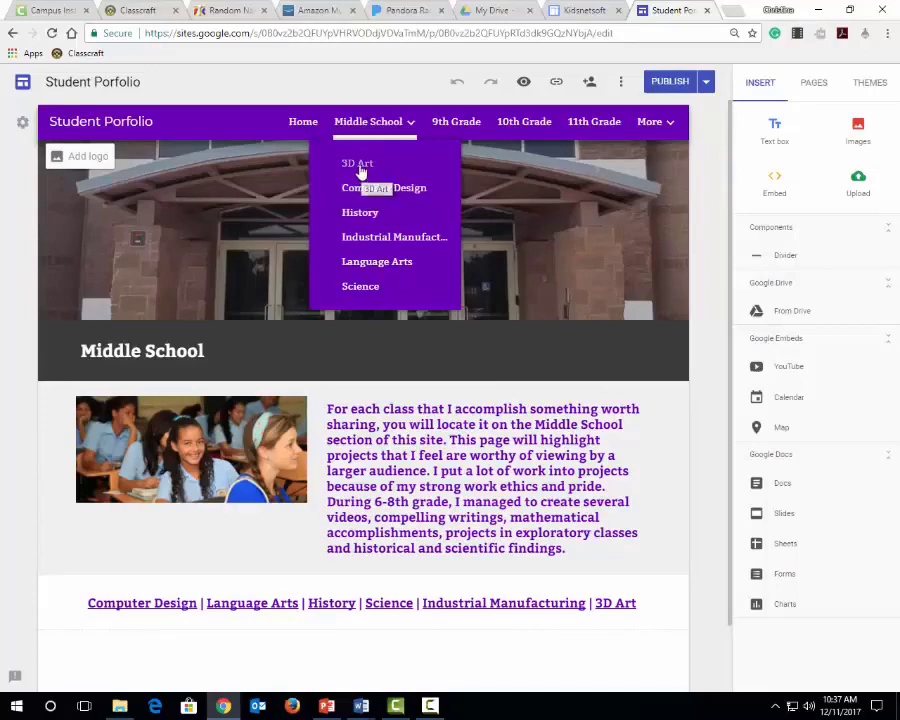
pyautogui.click(360, 167)
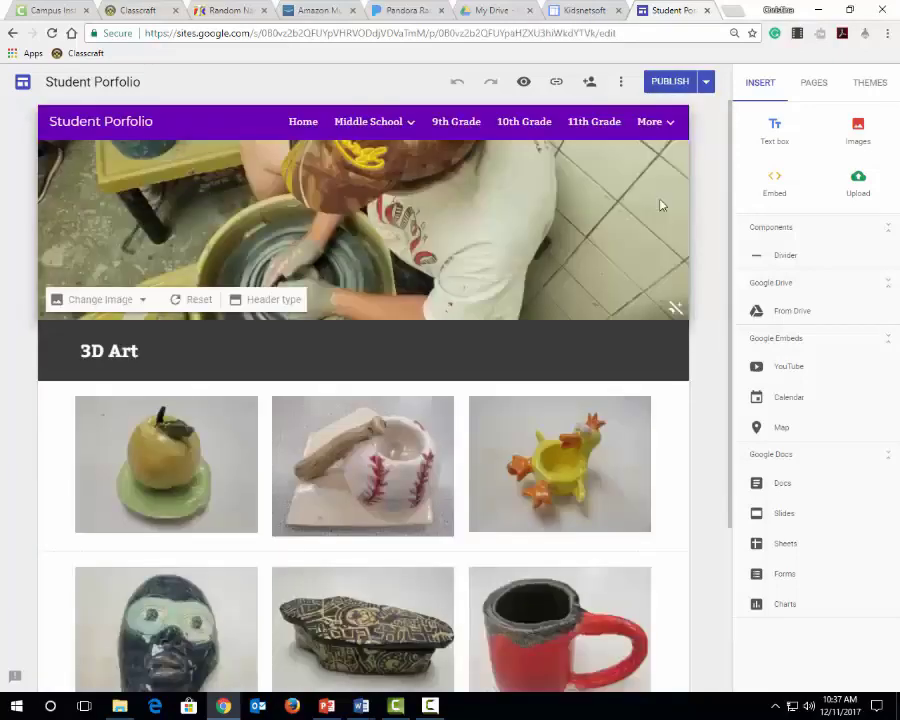
pyautogui.scroll(-1, 705, 374)
pyautogui.scroll(-1, 705, 374)
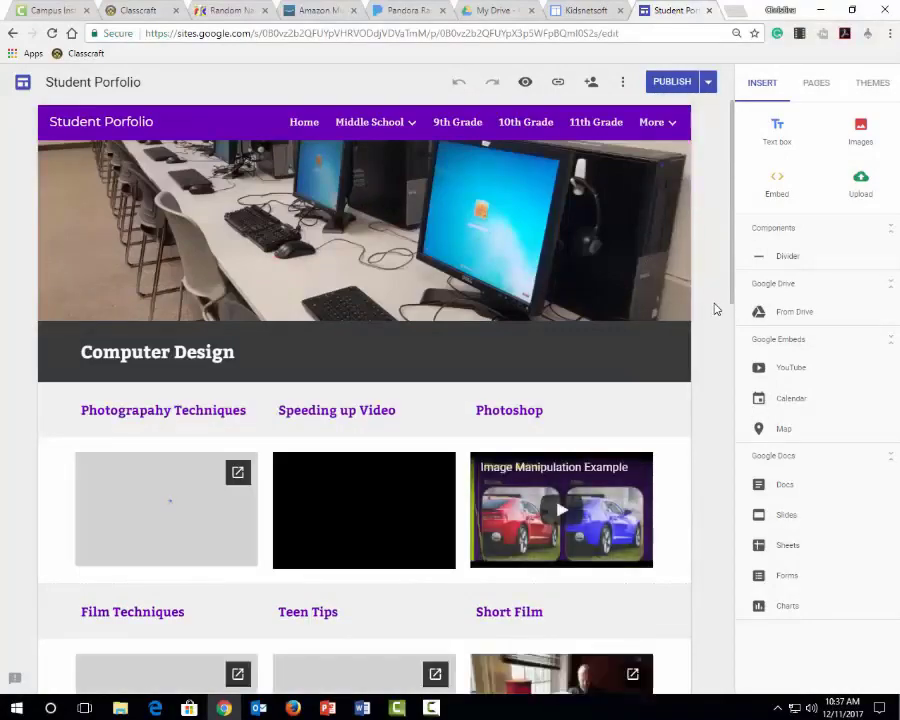
pyautogui.scroll(-3, 715, 309)
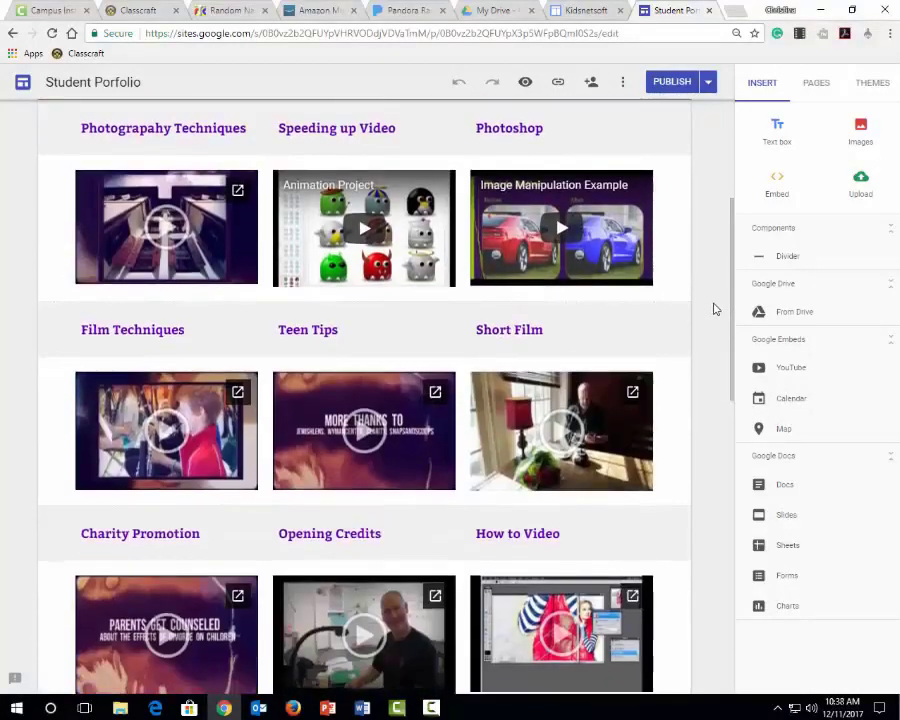
pyautogui.scroll(3, 715, 309)
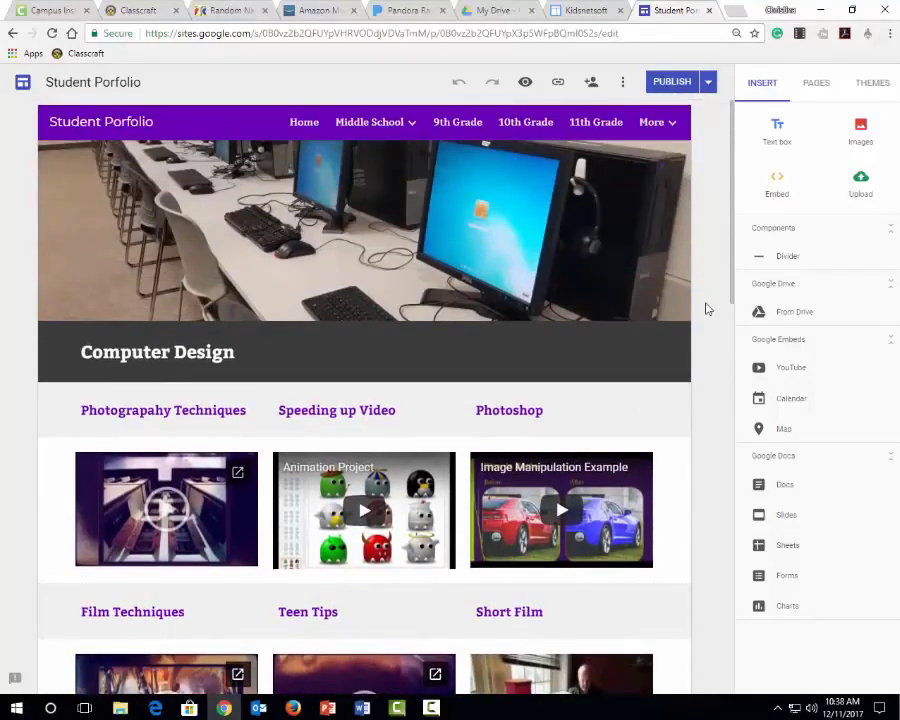
# Open the empty History page under Middle School and delete it from the site
pyautogui.moveTo(370, 121)
pyautogui.click(367, 220)
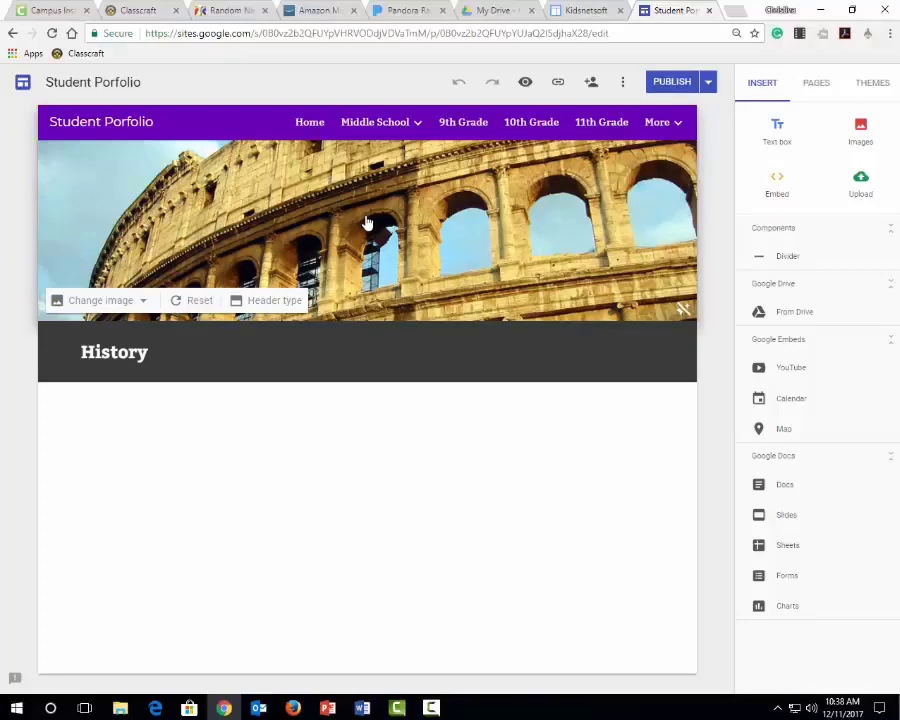
pyautogui.click(817, 85)
pyautogui.moveTo(796, 329)
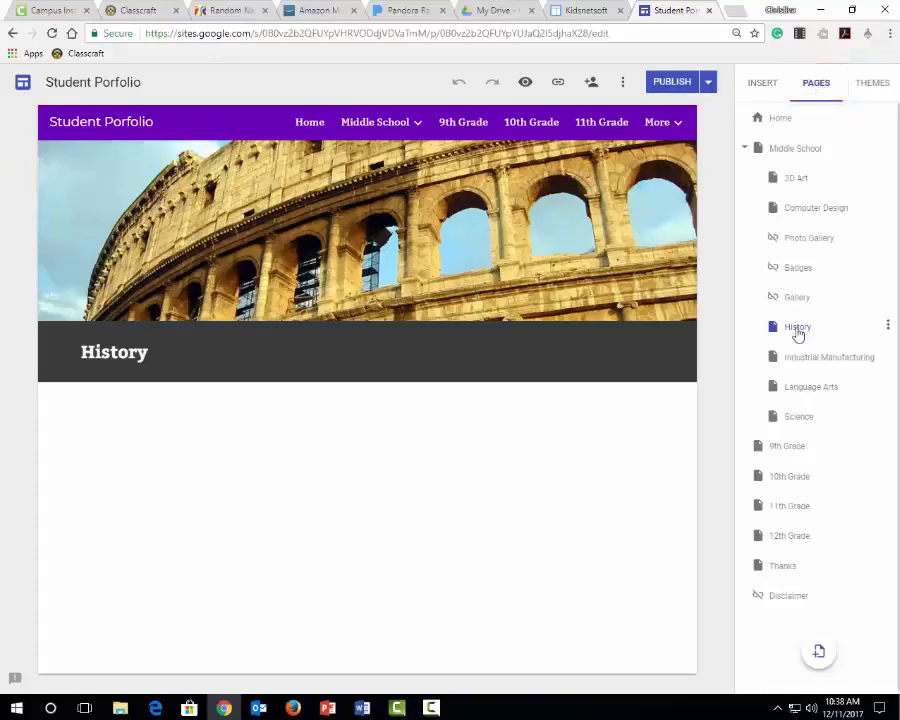
pyautogui.click(889, 331)
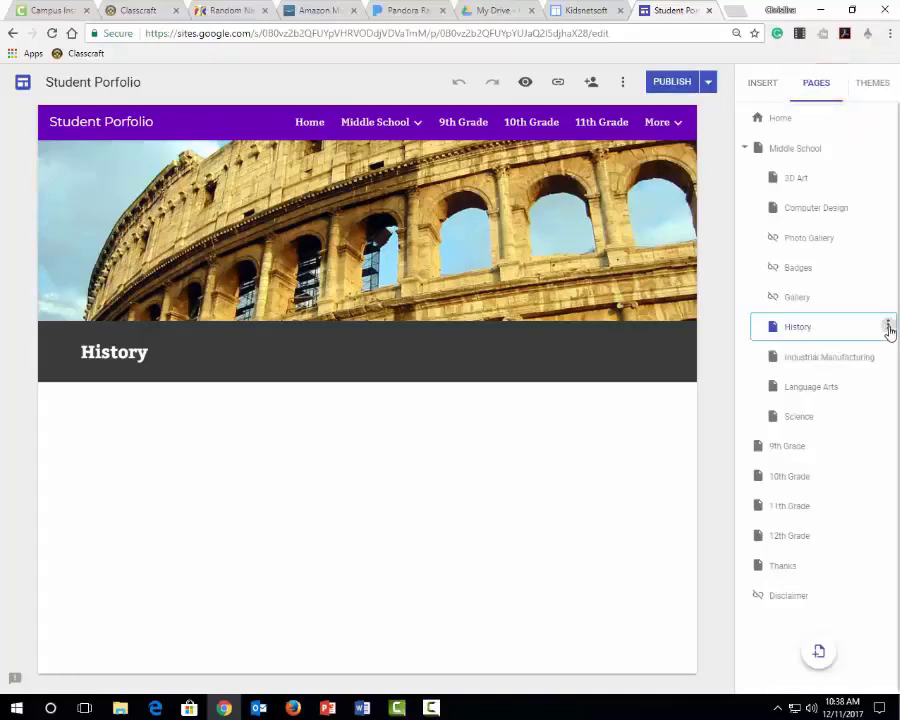
pyautogui.click(841, 487)
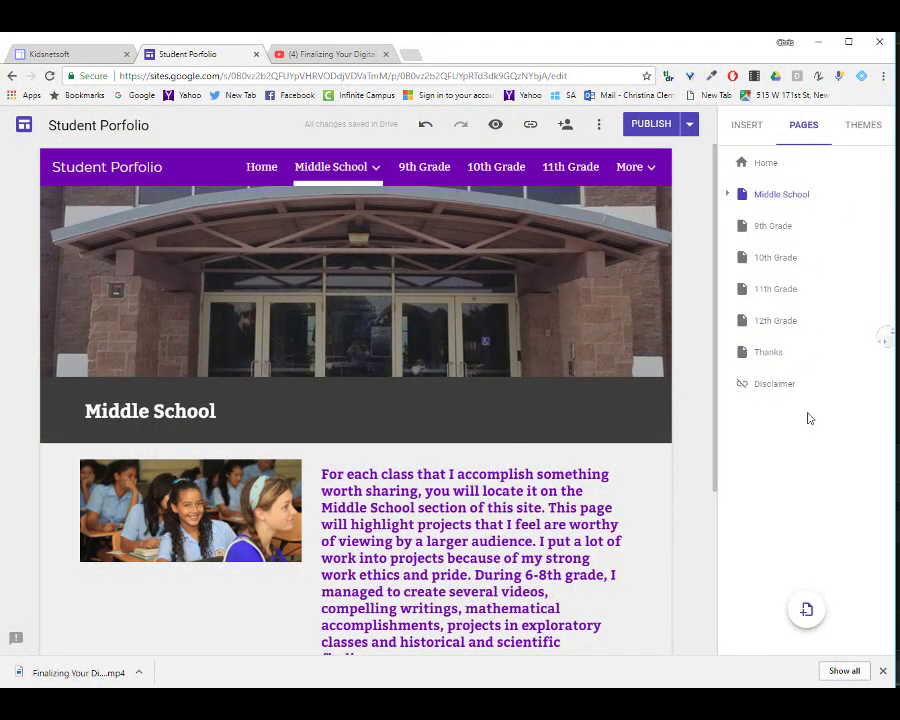
# Remove the History link and its extra separator from the row of class links on the Middle School page
pyautogui.scroll(-2, 300, 580)
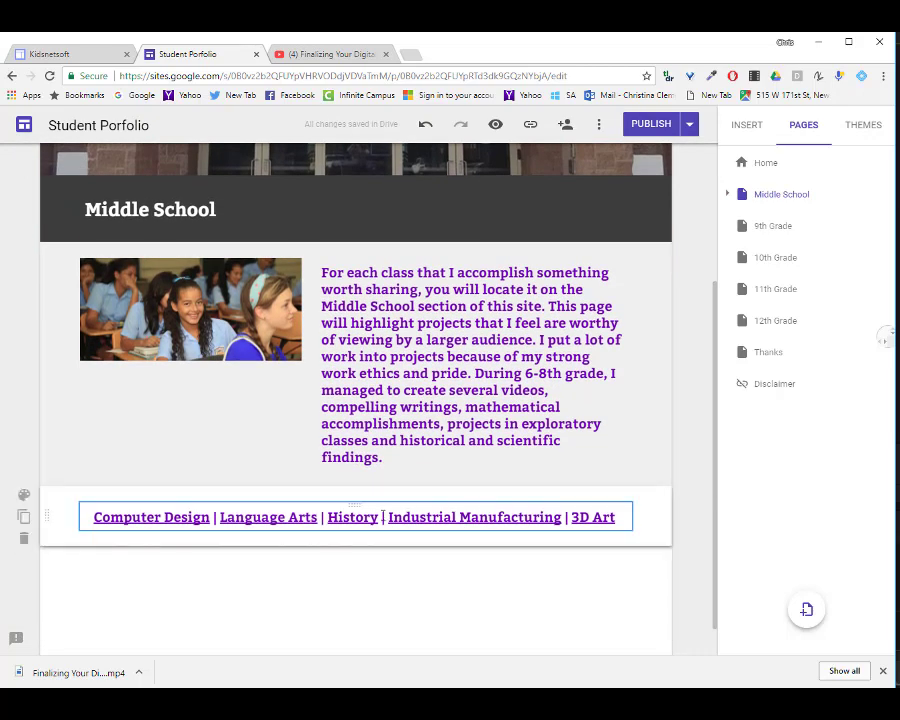
pyautogui.moveTo(378, 512); pyautogui.dragTo(338, 516)
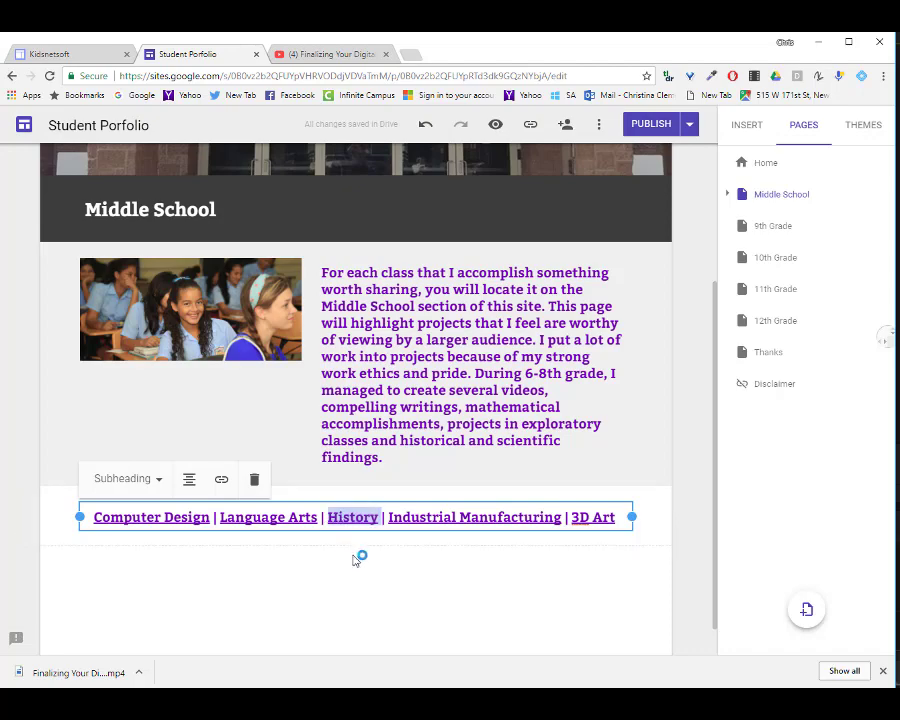
pyautogui.press('BackSpace')
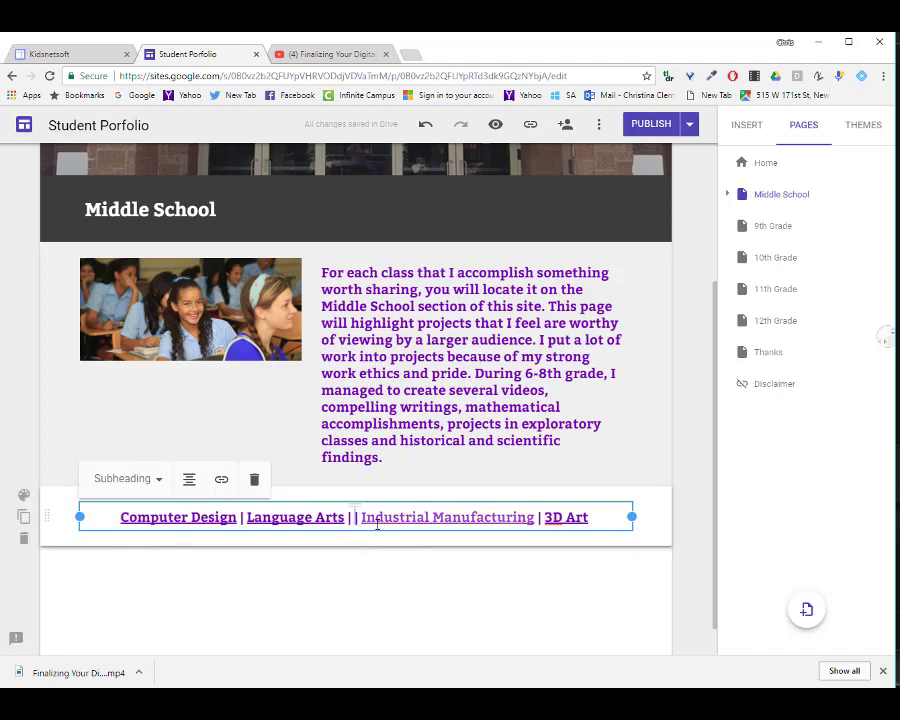
pyautogui.press('BackSpace')
pyautogui.press('BackSpace')
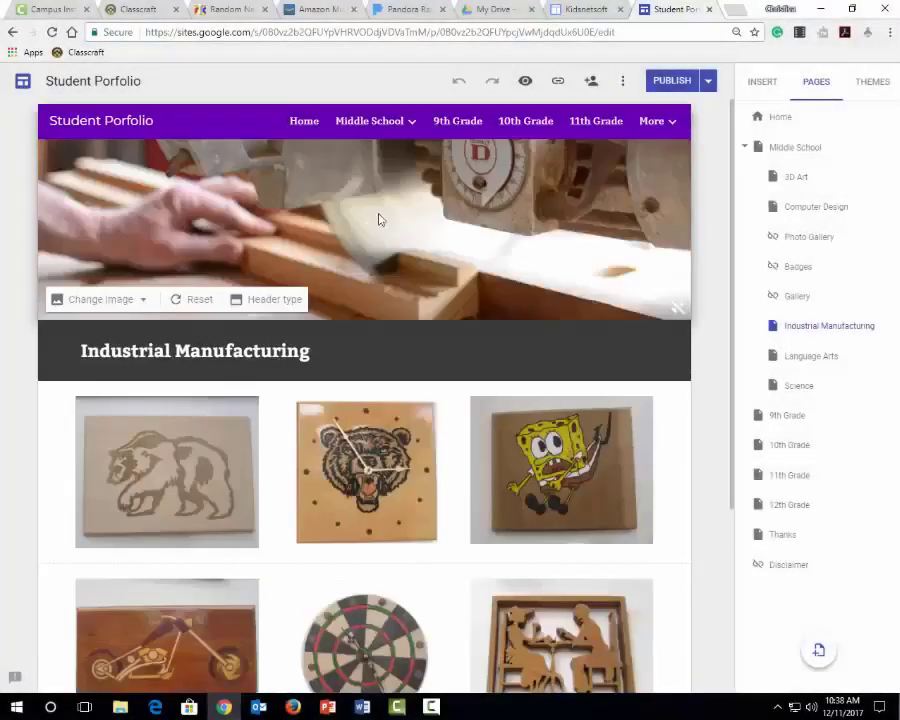
# Look over the Industrial Manufacturing page and open the document linked from the Tell Tale Heart image on the Language Arts page
pyautogui.scroll(-2, 676, 436)
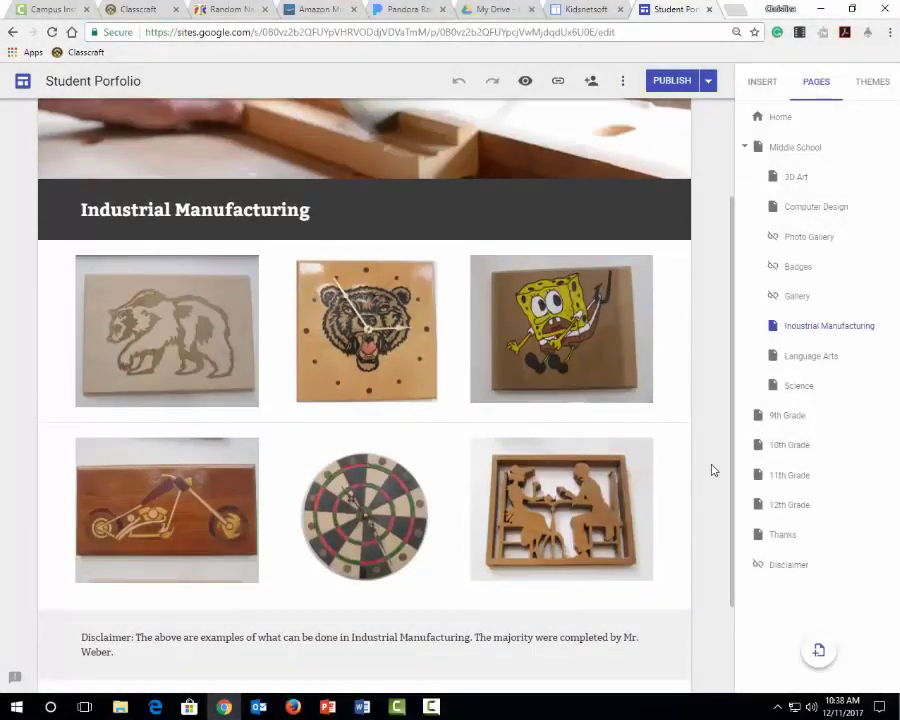
pyautogui.scroll(3, 686, 456)
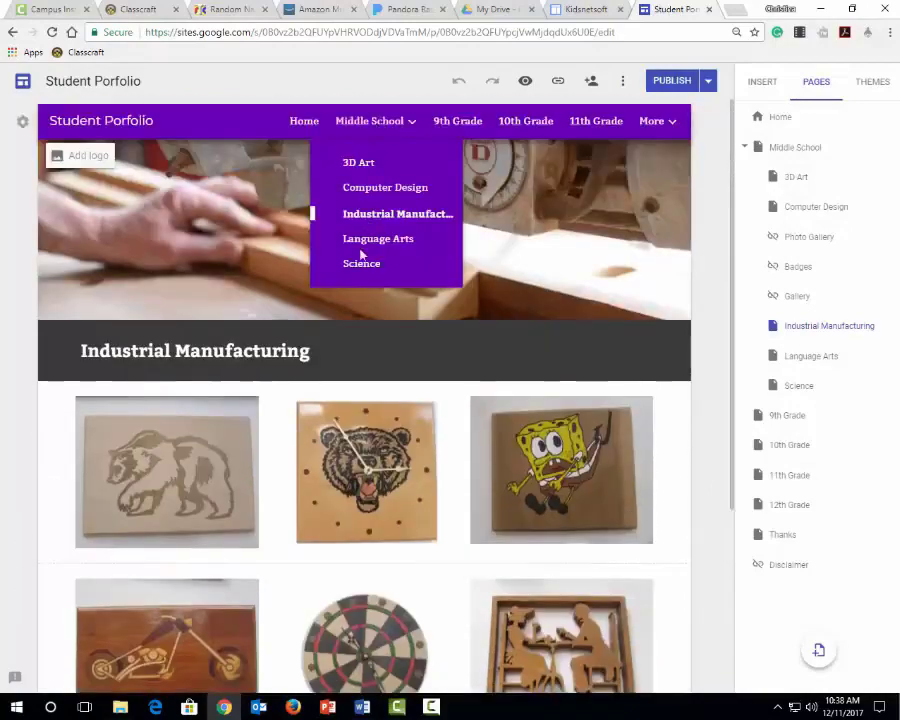
pyautogui.click(370, 239)
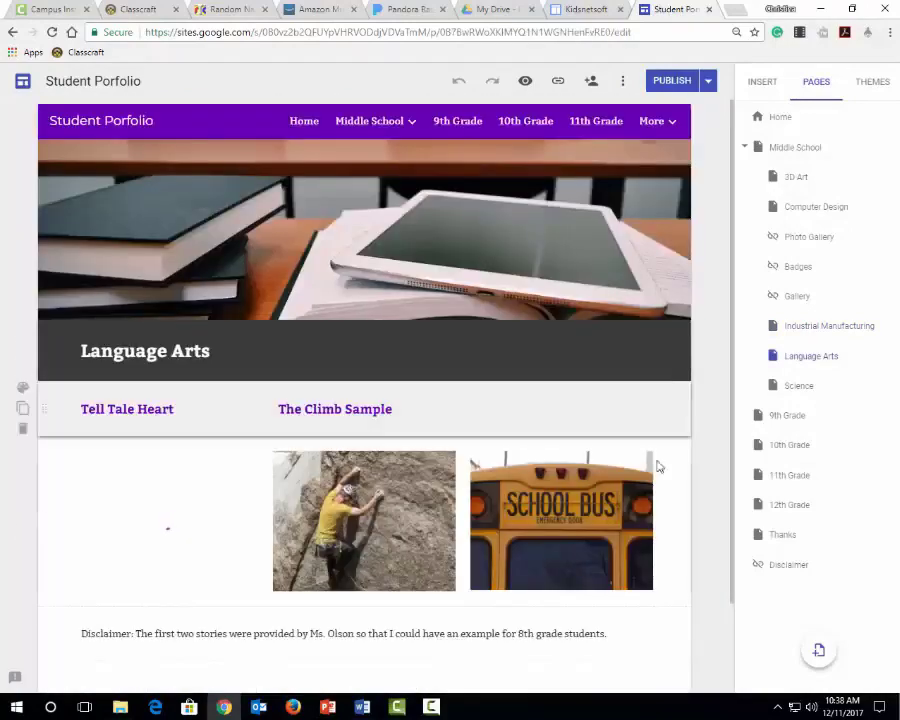
pyautogui.click(197, 524)
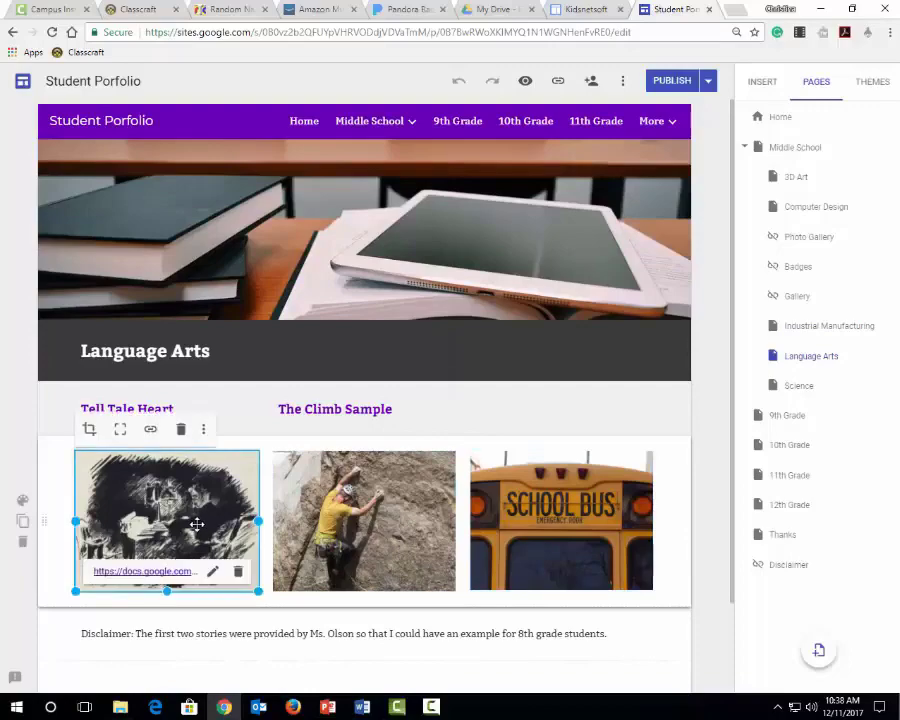
pyautogui.click(125, 576)
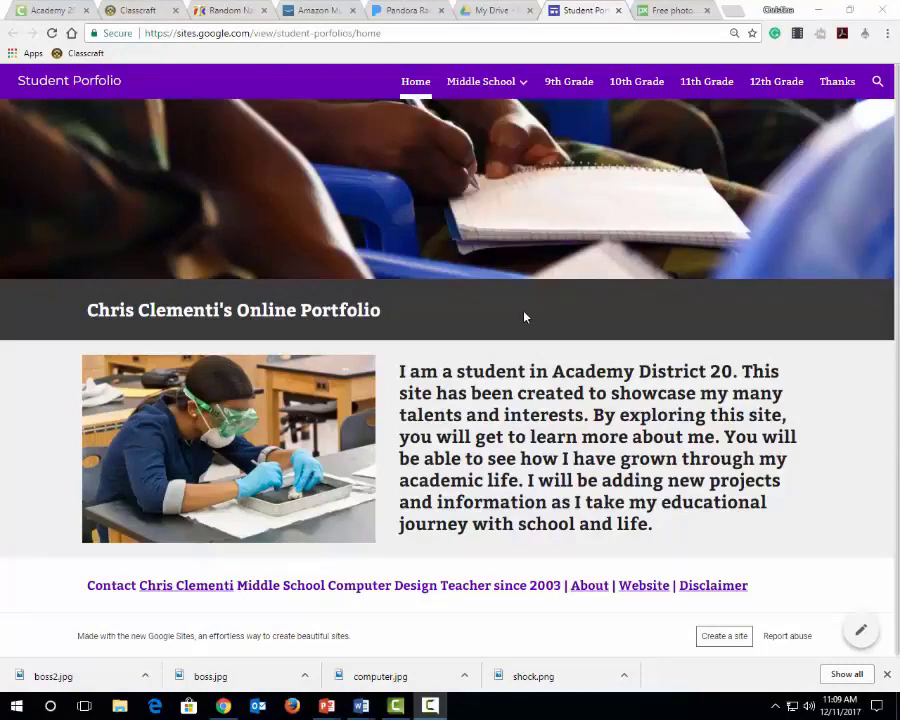
# View the published site's Middle School and 3D Art pages, and open 3D Art for editing at its title
pyautogui.click(478, 84)
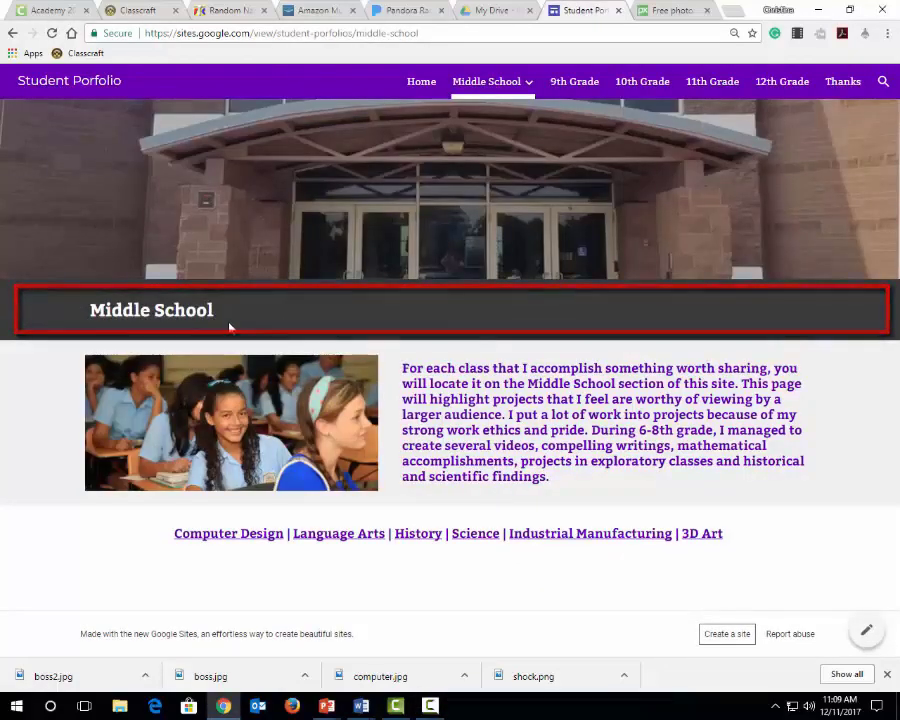
pyautogui.moveTo(490, 84)
pyautogui.click(480, 126)
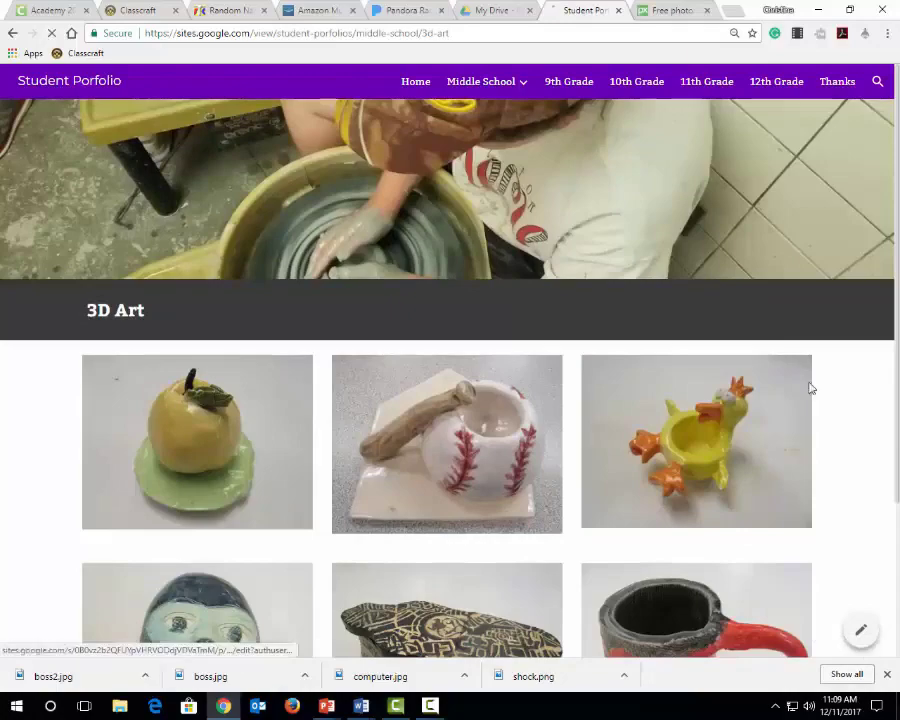
pyautogui.click(860, 630)
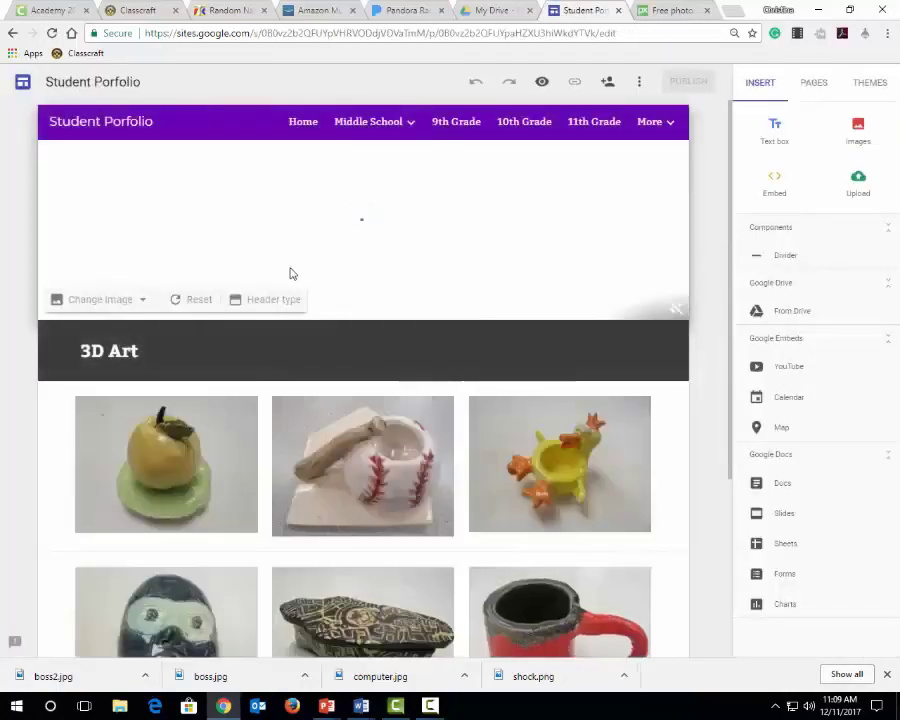
pyautogui.click(115, 350)
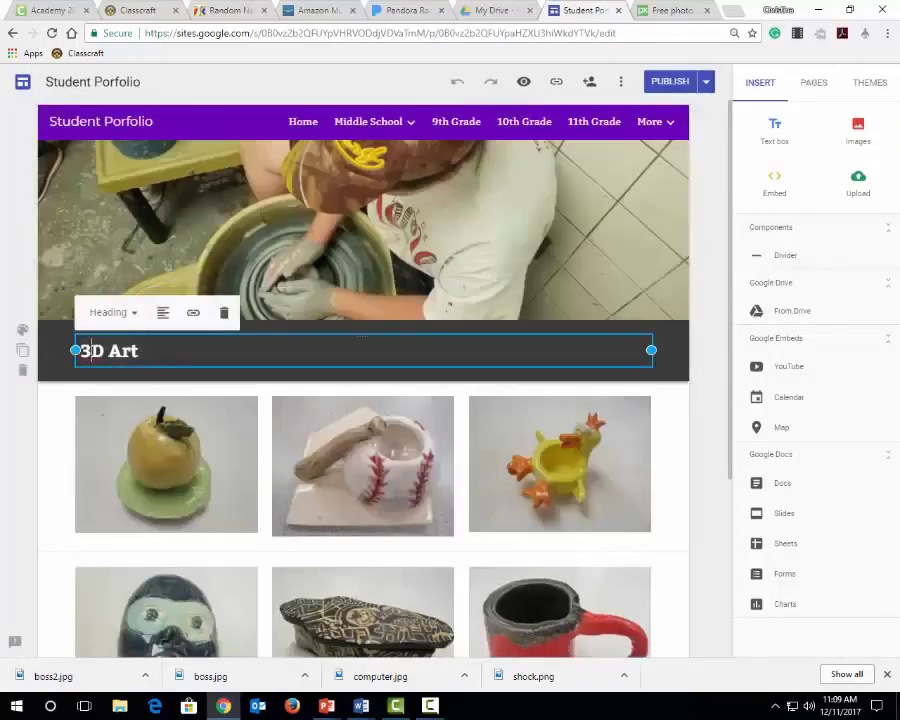
# Check the header images and titles of the Industrial Manufacturing and Language Arts pages
pyautogui.moveTo(370, 121)
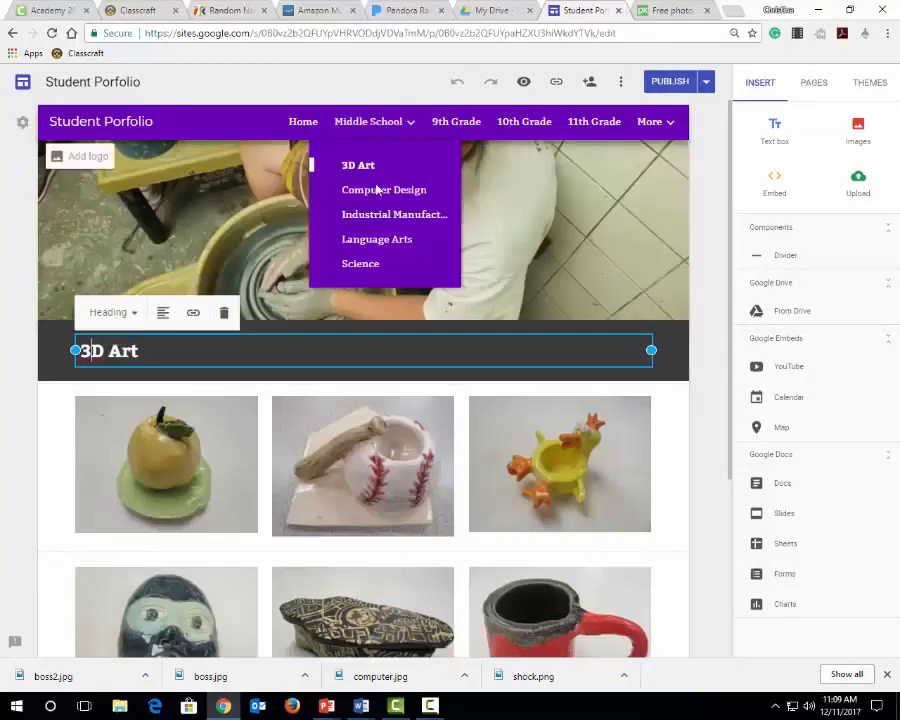
pyautogui.click(370, 216)
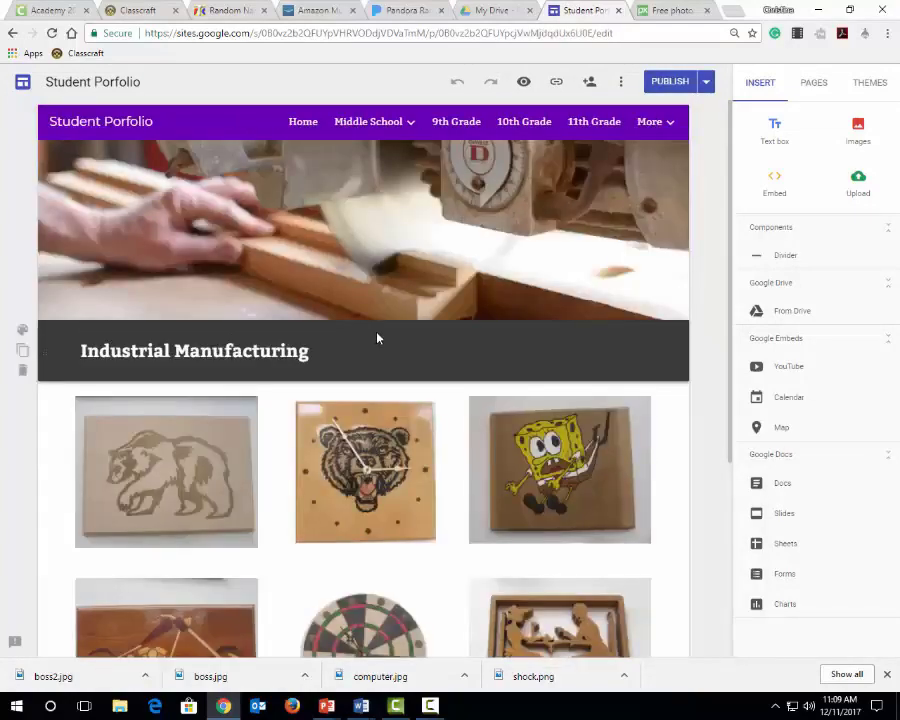
pyautogui.moveTo(368, 121)
pyautogui.click(355, 243)
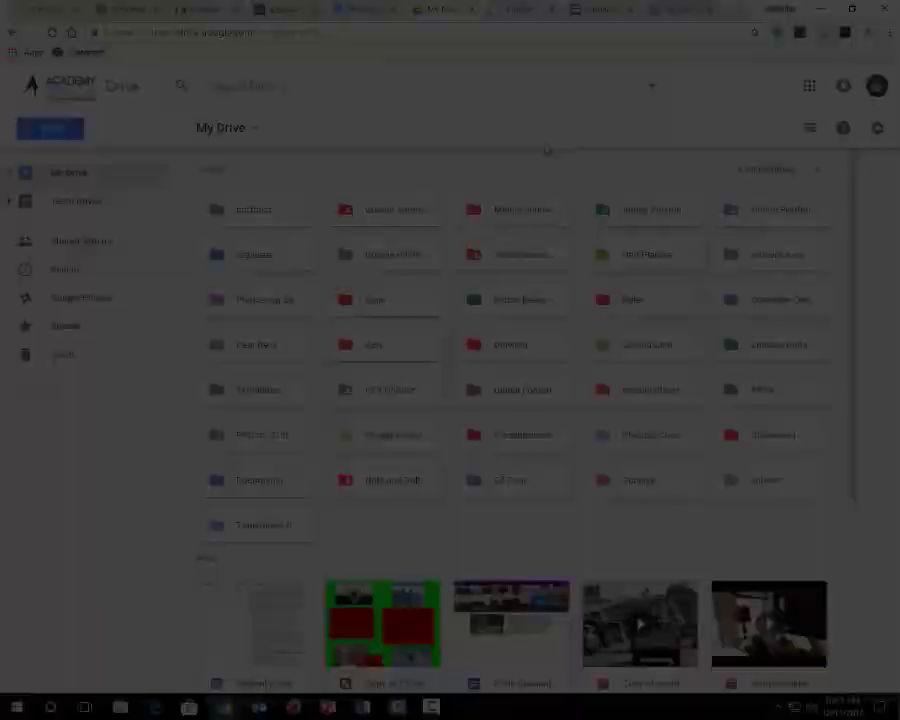
# In Google Drive, browse through the Online Portfolio folder and its Middle School subfolder to the Language Arts folder
pyautogui.click(771, 215)
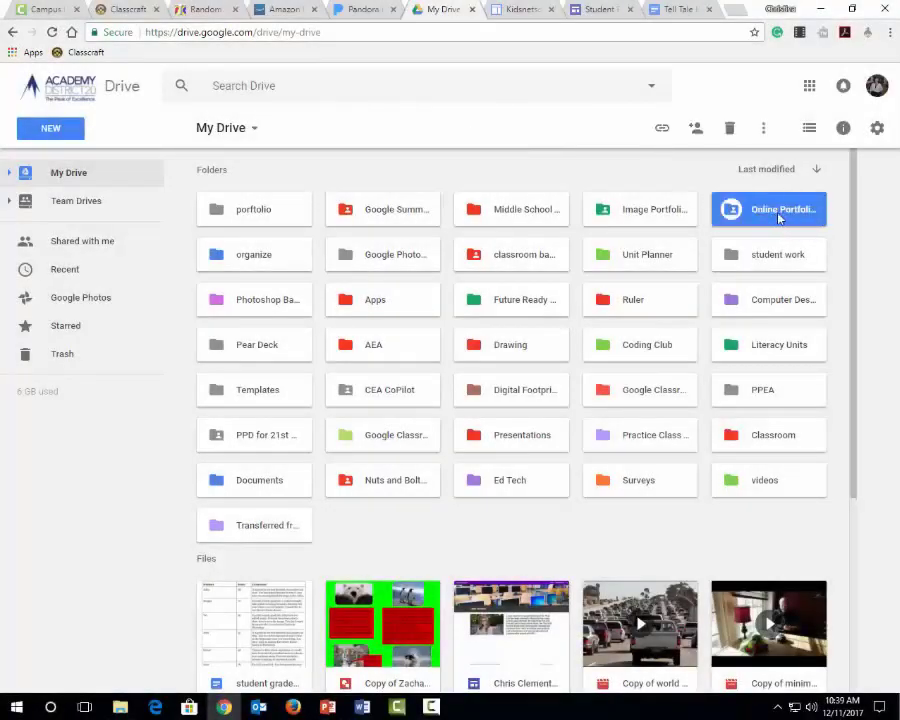
pyautogui.doubleClick(732, 209)
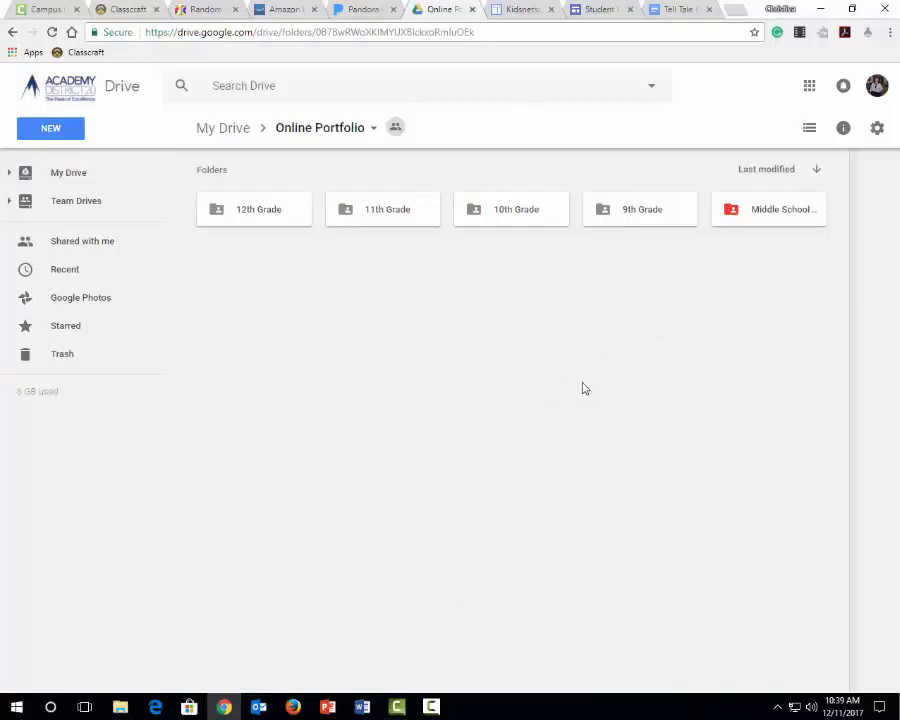
pyautogui.doubleClick(745, 215)
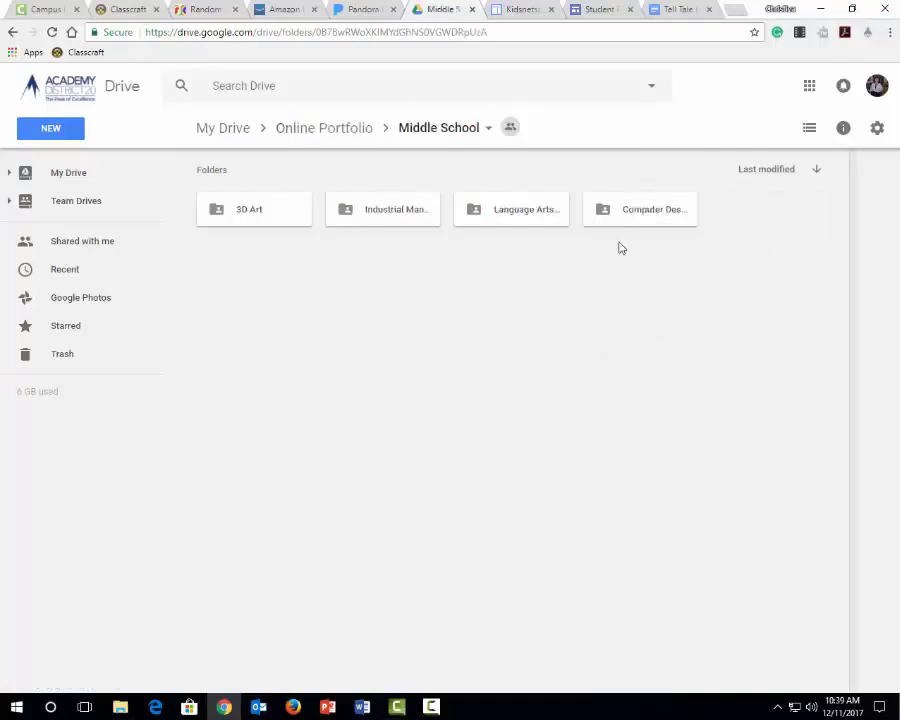
pyautogui.doubleClick(505, 211)
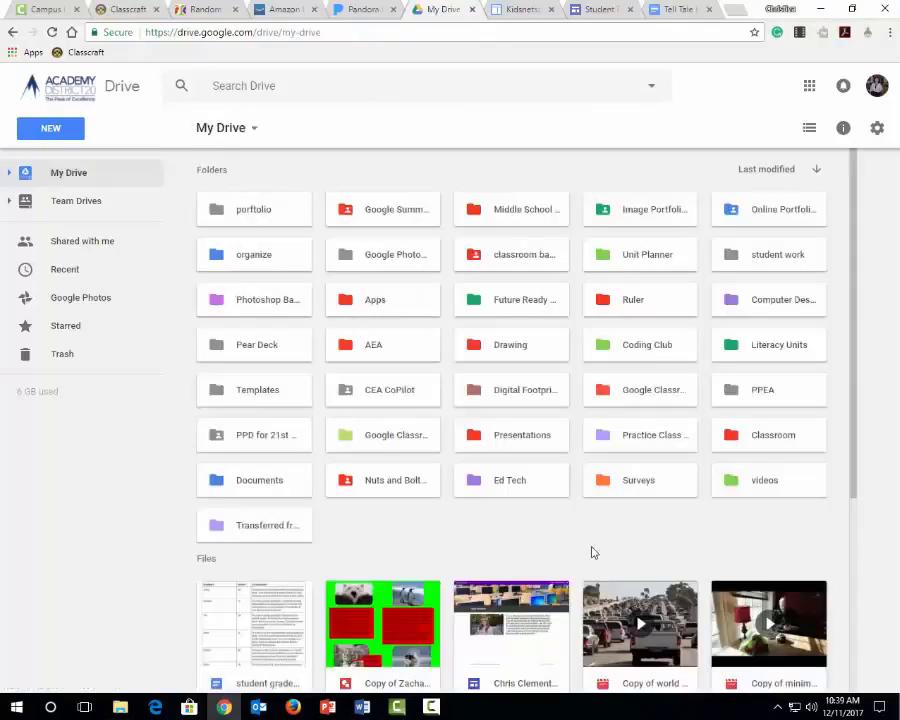
# Set the sharing of the student grade document in My Drive to Public on the web with view access
pyautogui.scroll(-1, 313, 553)
pyautogui.click(245, 540)
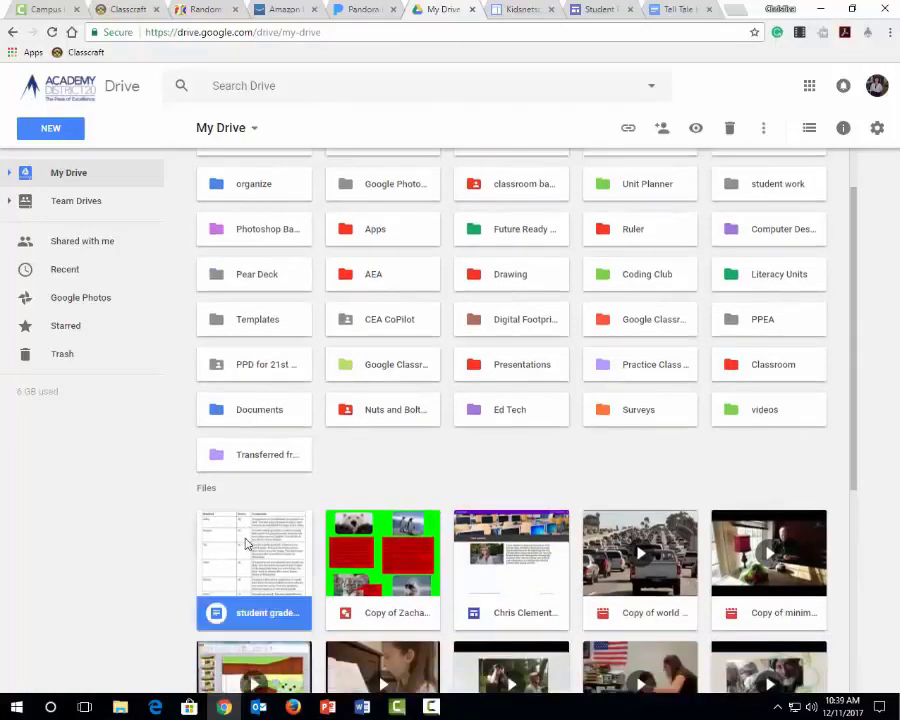
pyautogui.rightClick(238, 540)
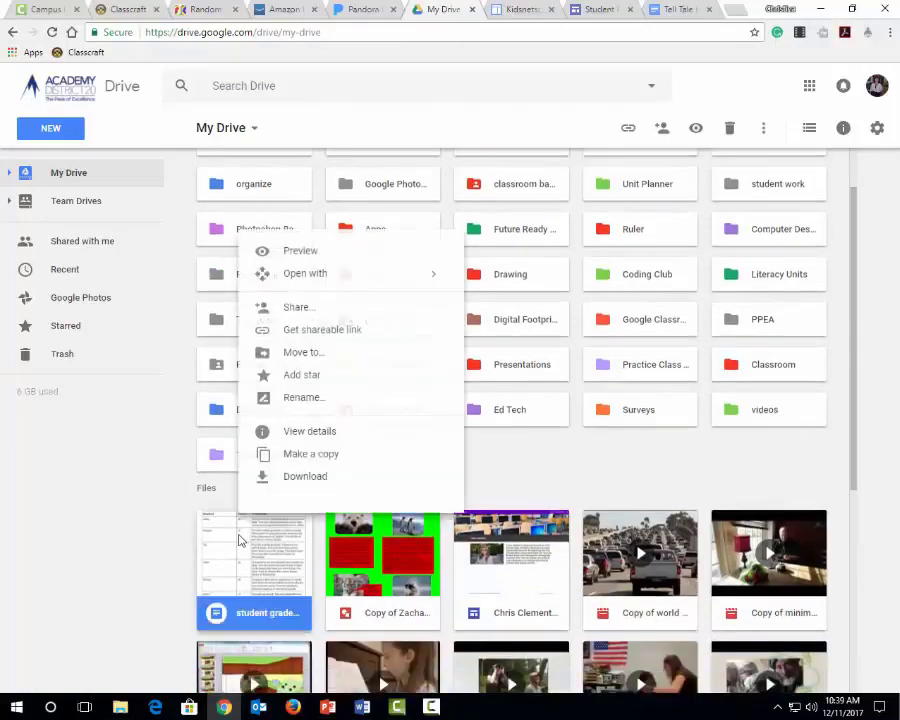
pyautogui.click(313, 313)
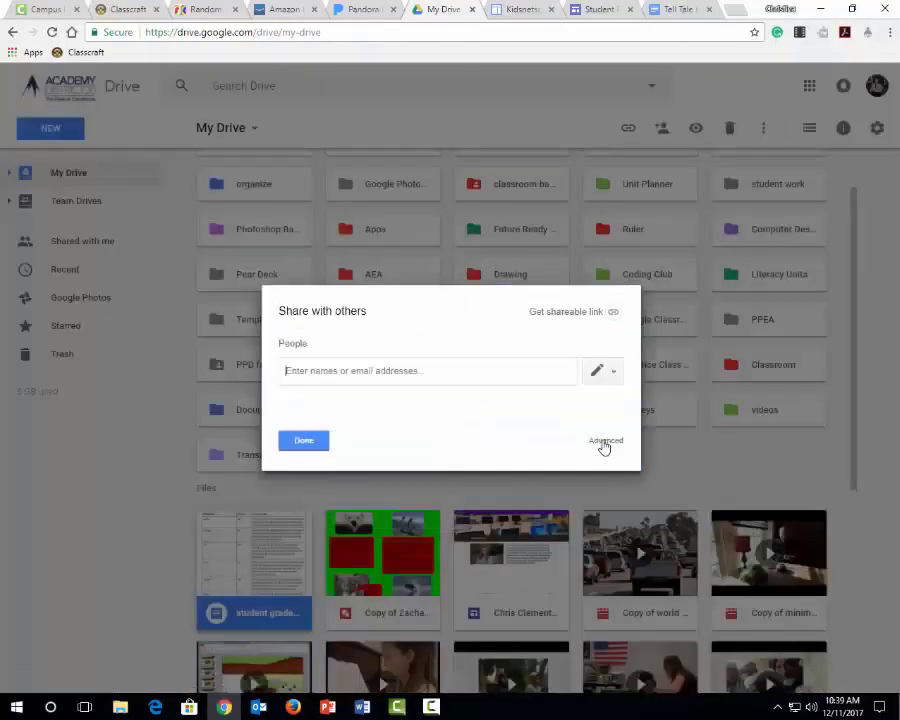
pyautogui.click(603, 442)
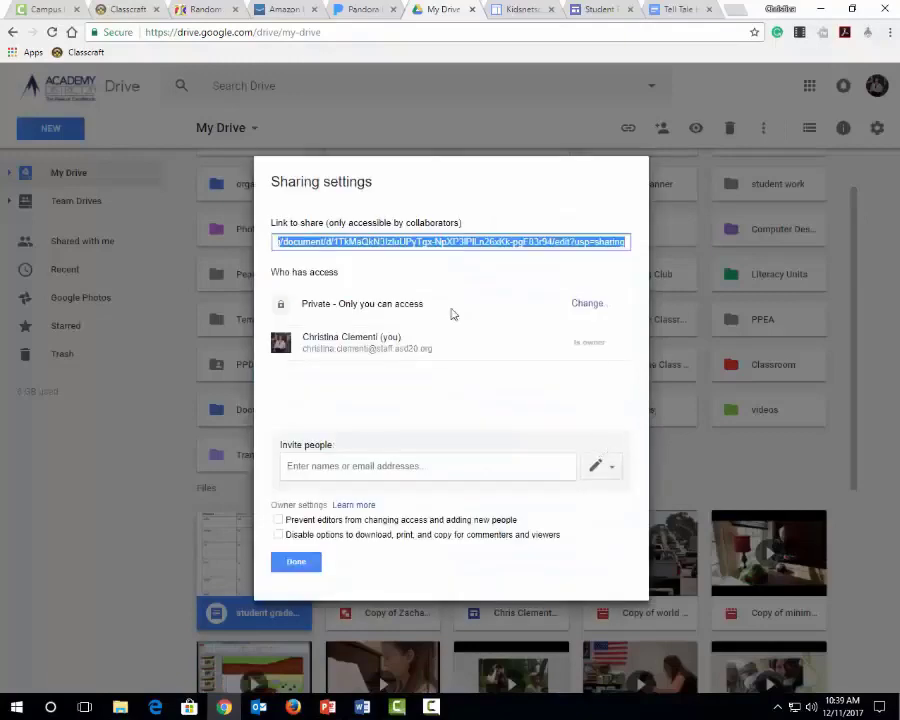
pyautogui.click(590, 305)
pyautogui.click(347, 285)
pyautogui.click(315, 535)
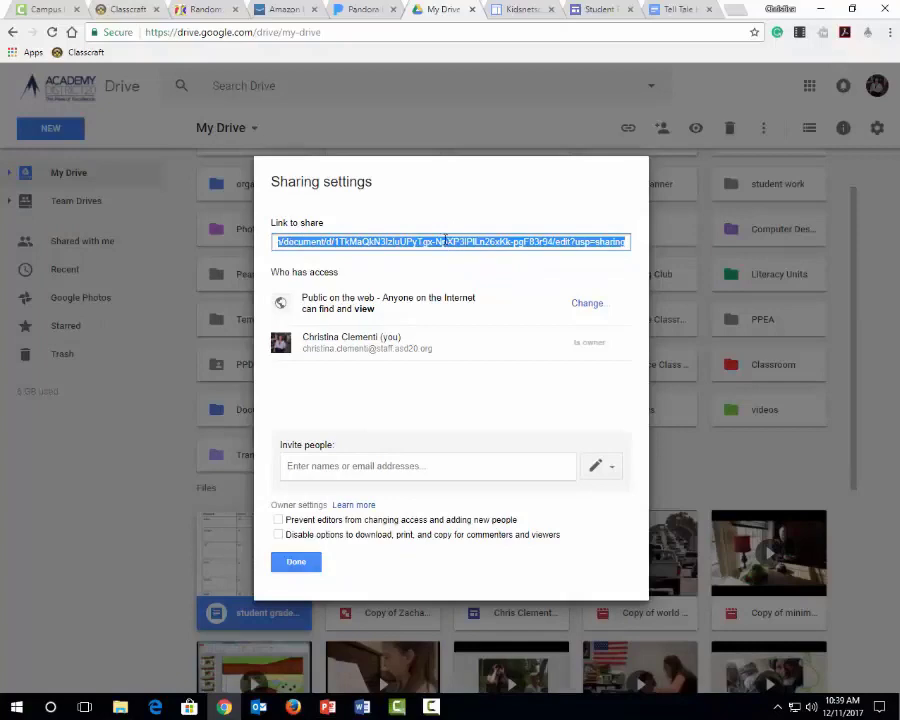
# Finish the document's sharing settings, then return to the Student Porfolio site editor and review its Thanks page
pyautogui.click(296, 563)
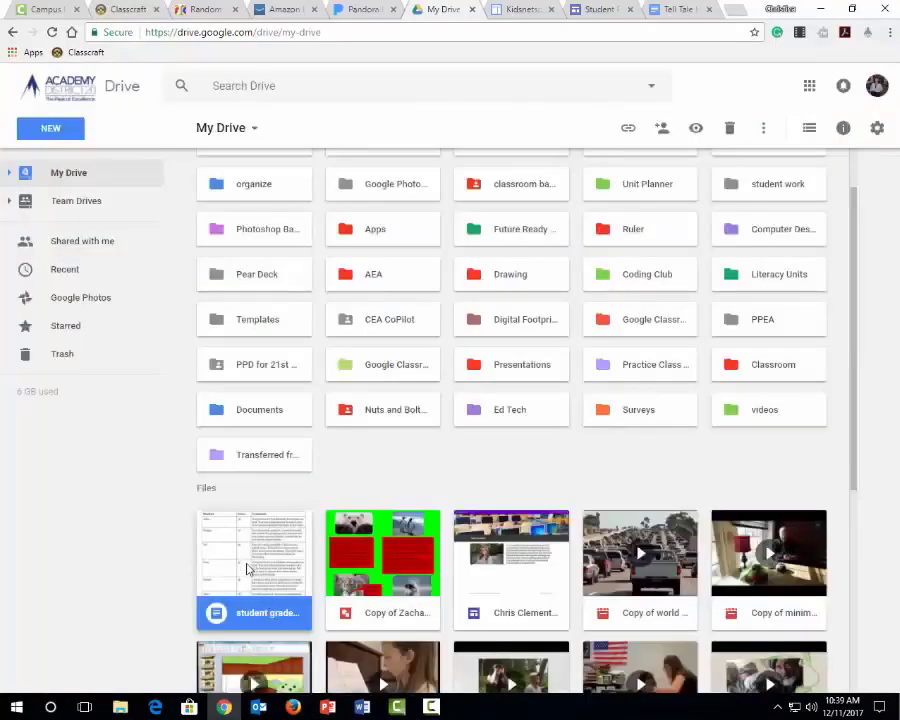
pyautogui.click(596, 12)
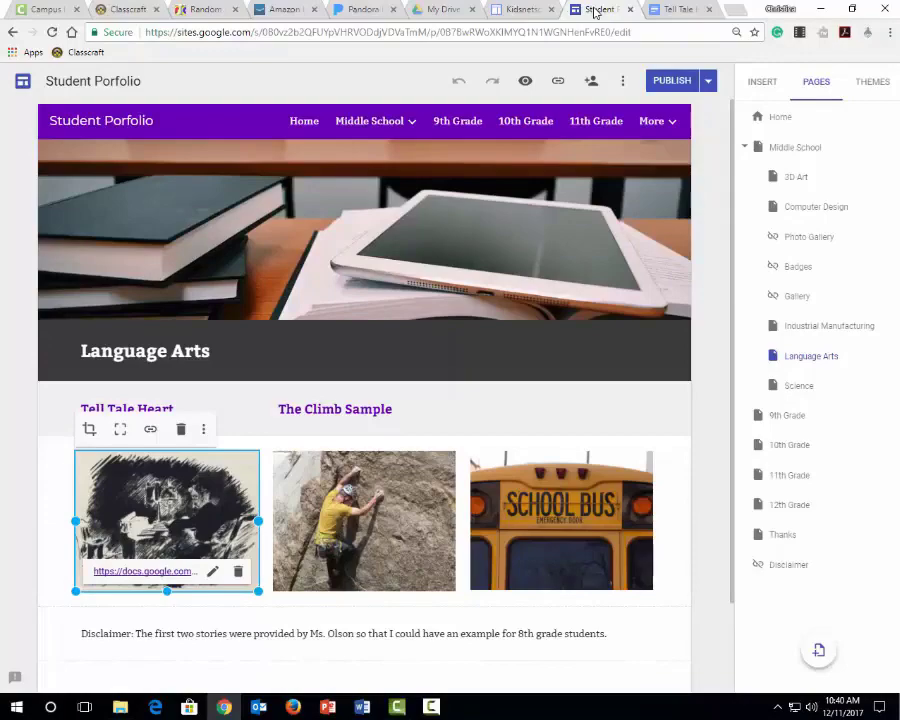
pyautogui.click(653, 123)
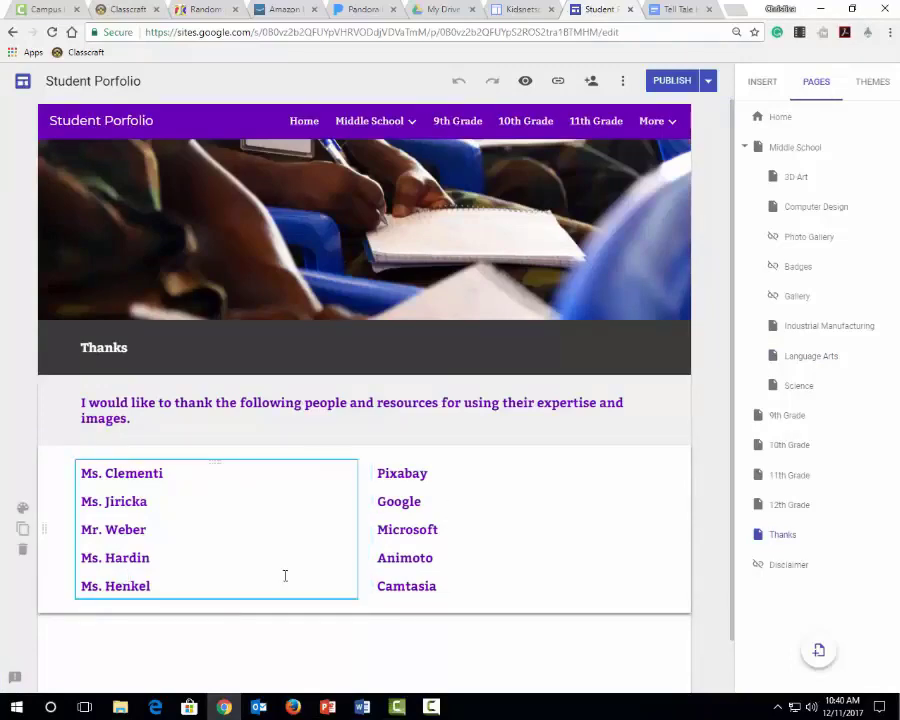
pyautogui.click(456, 511)
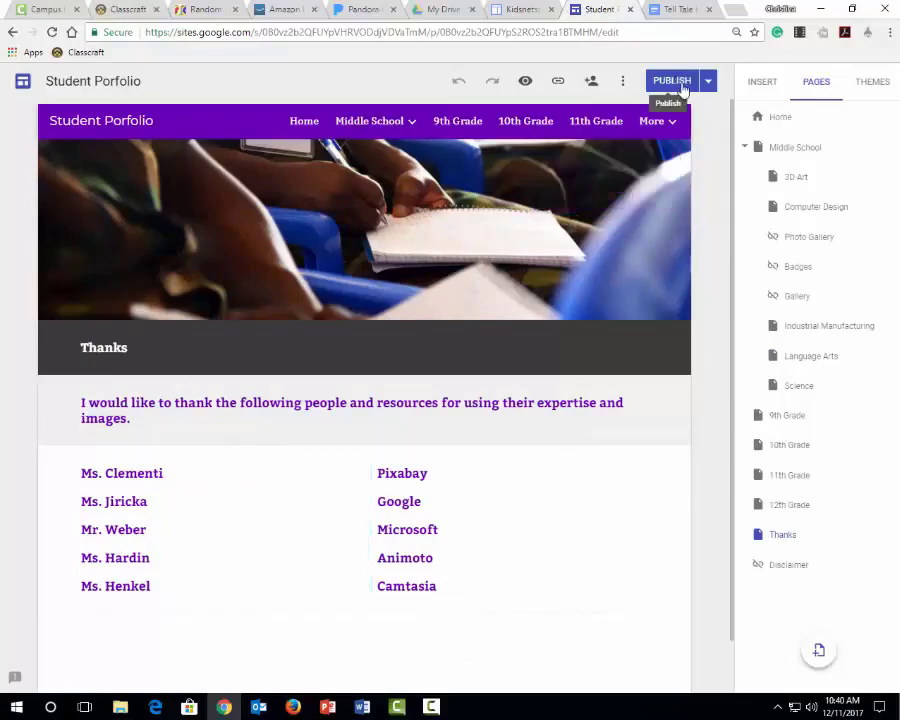
# Publish the Student Porfolio site and check the web address and search options in its publish settings
pyautogui.click(683, 89)
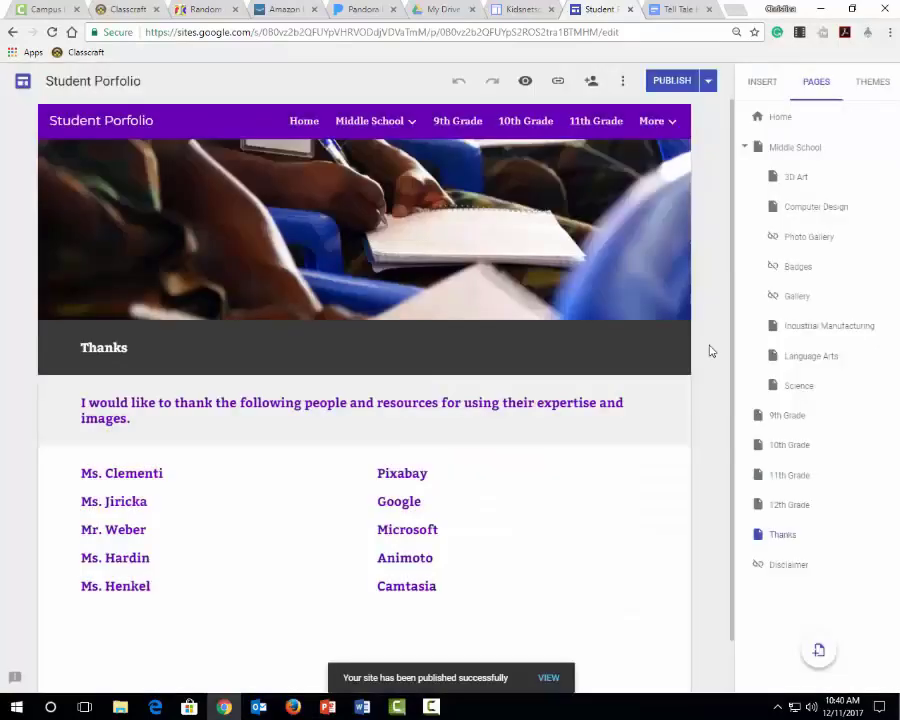
pyautogui.click(708, 81)
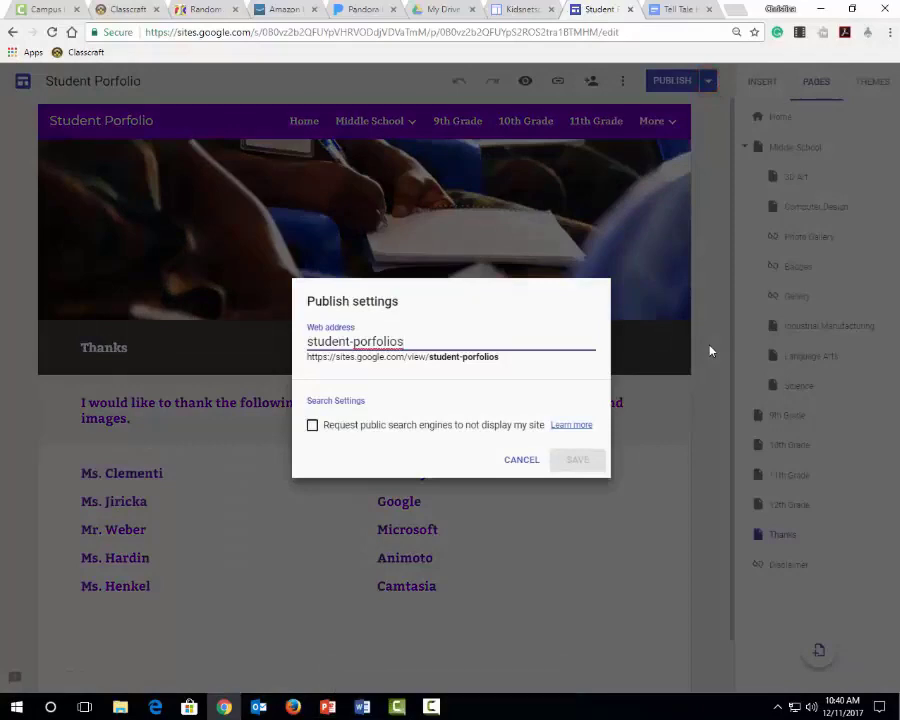
pyautogui.press('Escape')
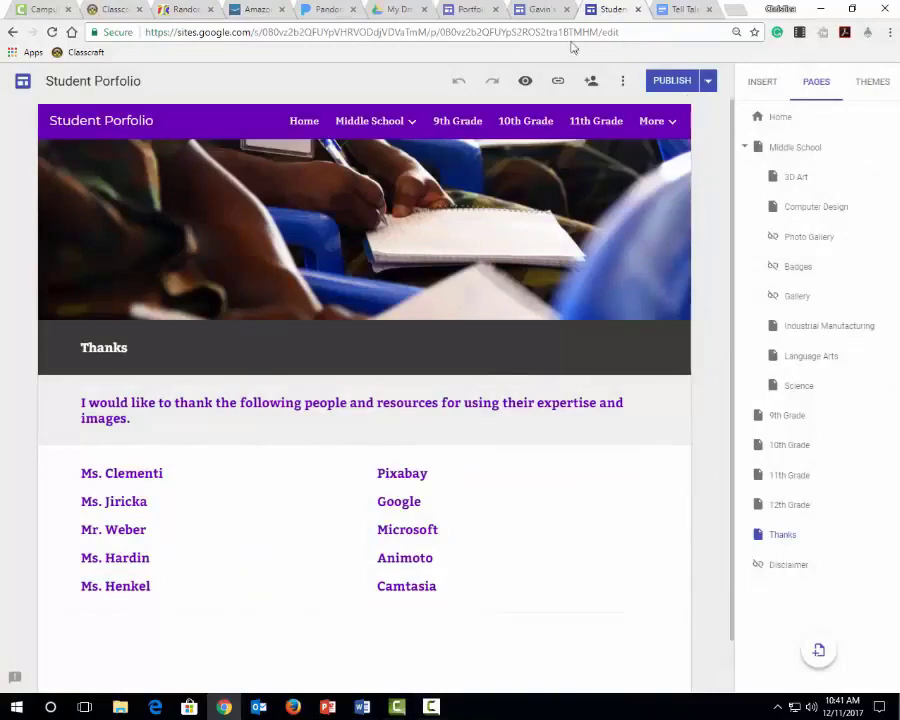
# In the other student's portfolio site, try changing who can visit the site to Anyone on the web
pyautogui.click(537, 10)
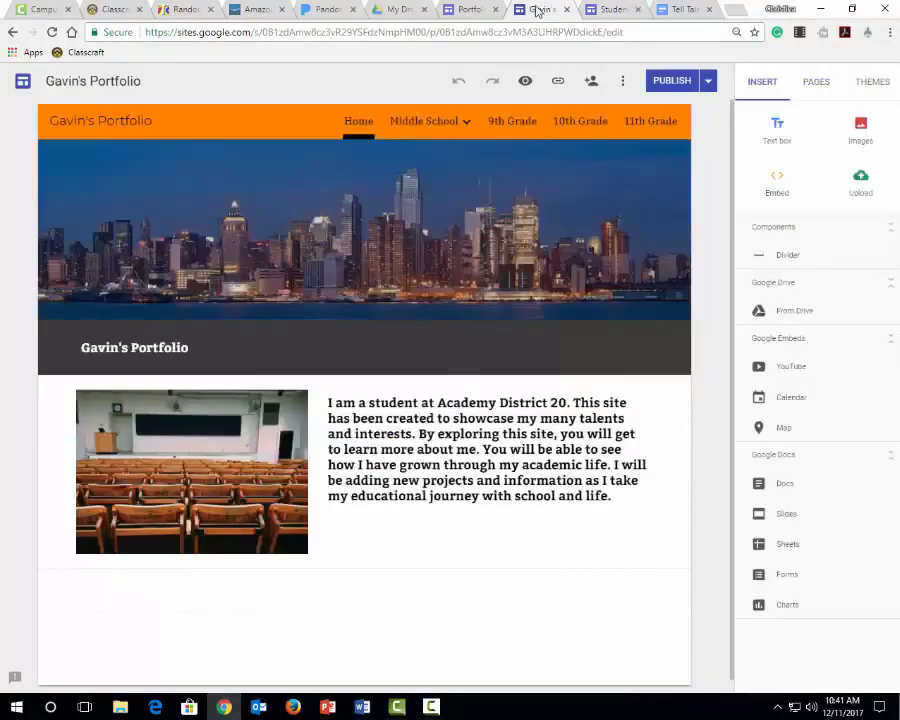
pyautogui.click(708, 80)
pyautogui.click(652, 118)
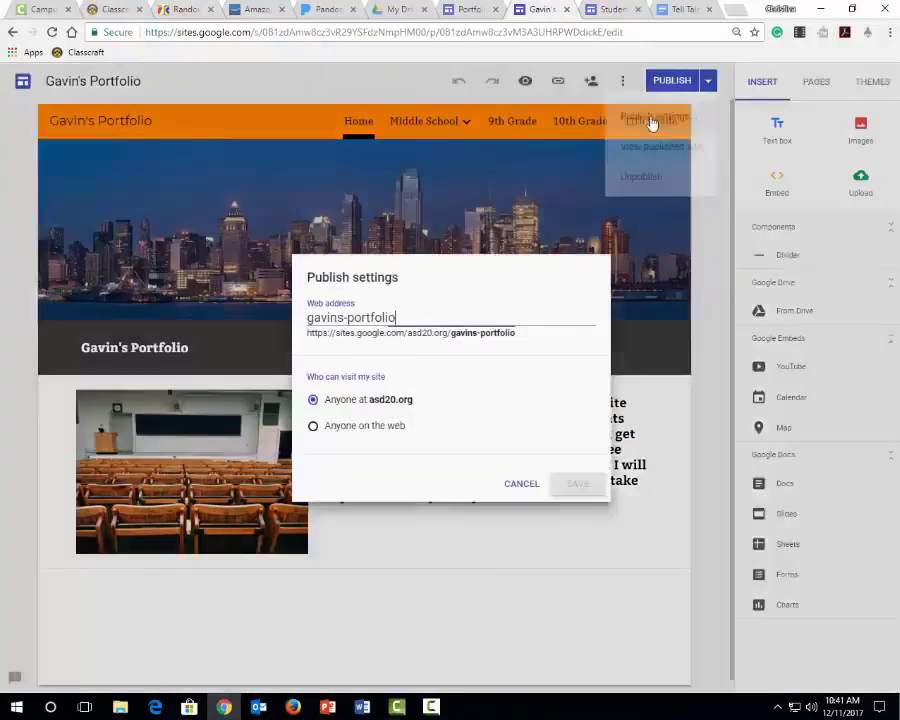
pyautogui.click(344, 430)
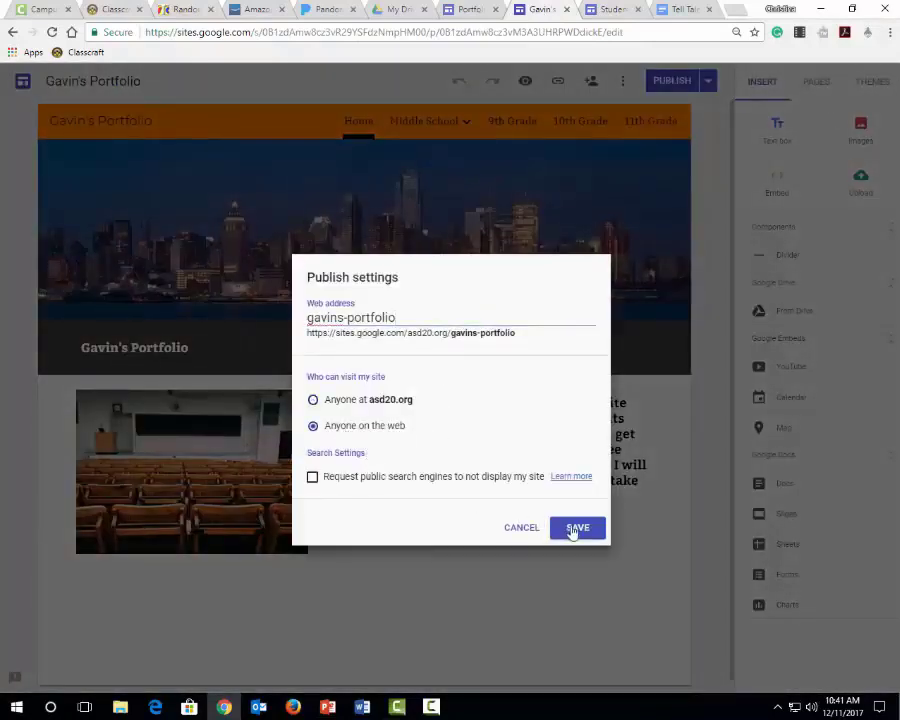
pyautogui.click(519, 526)
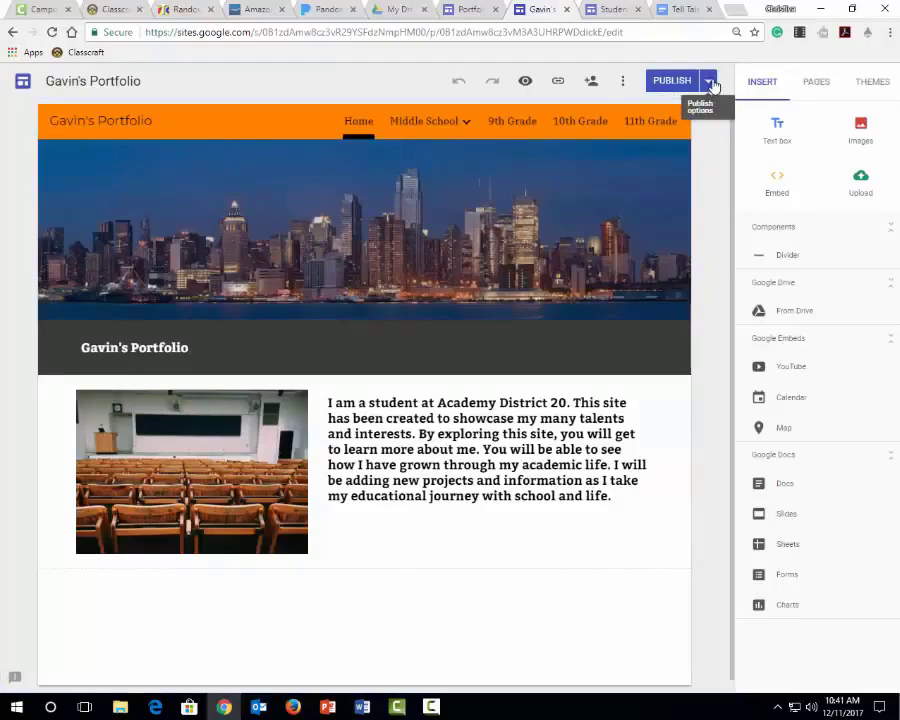
# View the other student's published portfolio site and copy the web address of its home page
pyautogui.click(709, 82)
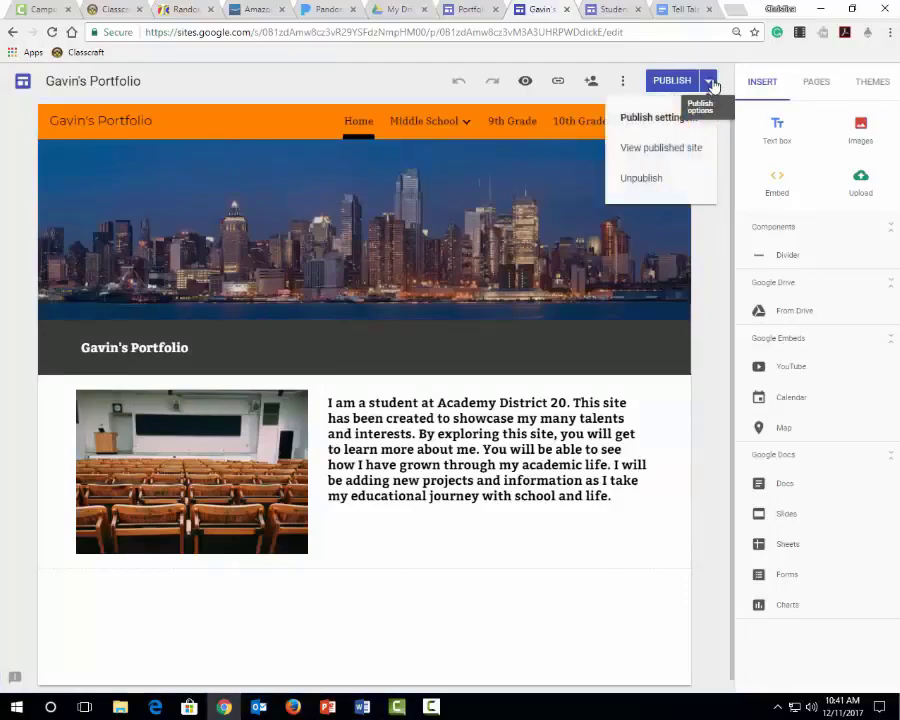
pyautogui.click(660, 150)
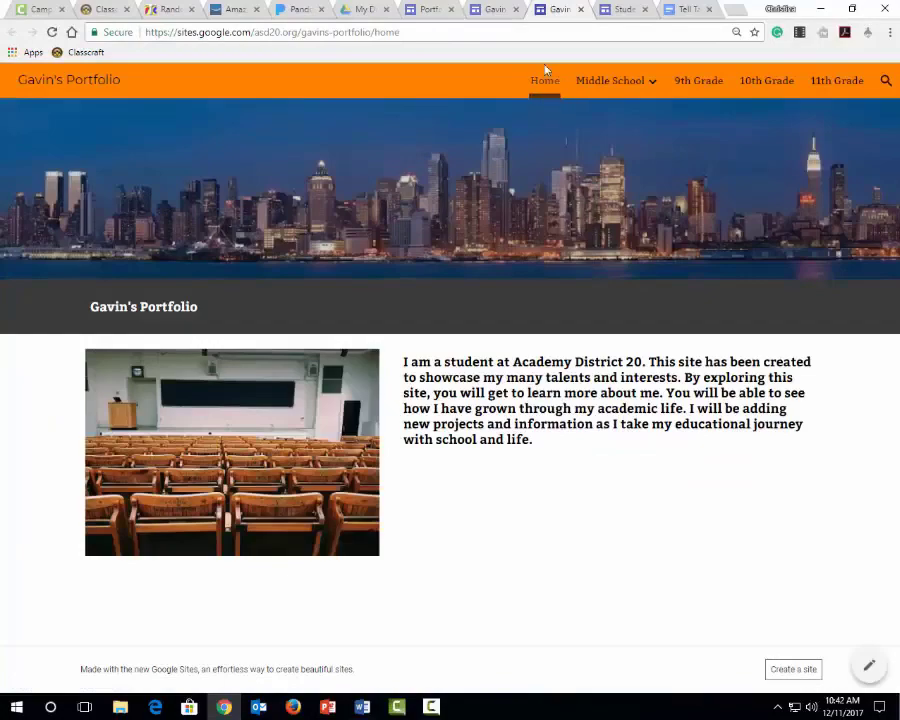
pyautogui.click(389, 33)
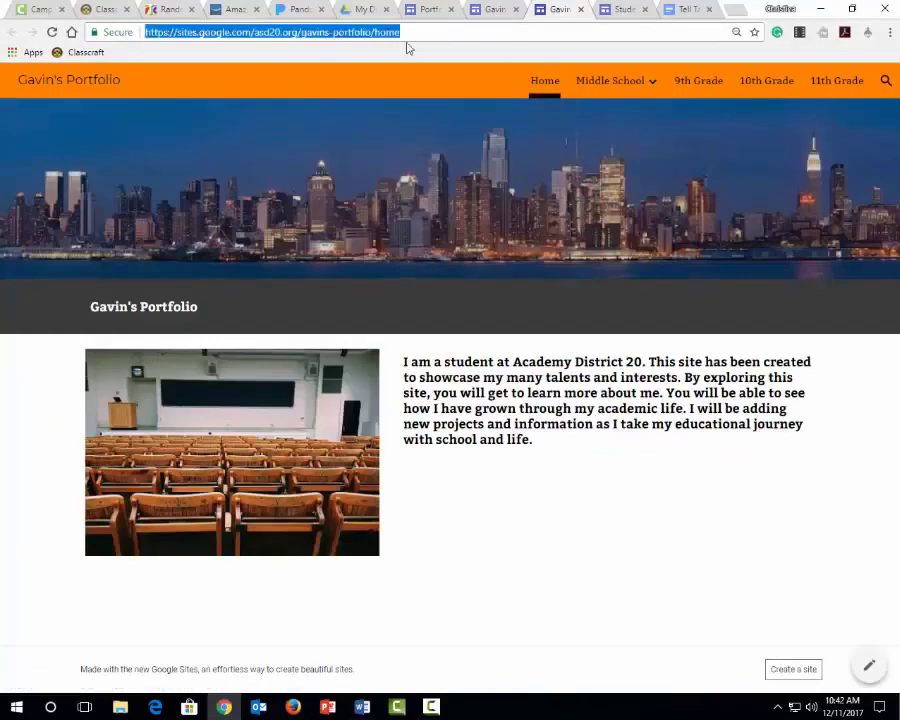
pyautogui.rightClick(216, 38)
pyautogui.click(242, 86)
# Return to the Student Porfolio site editor and view its Home page
pyautogui.click(620, 9)
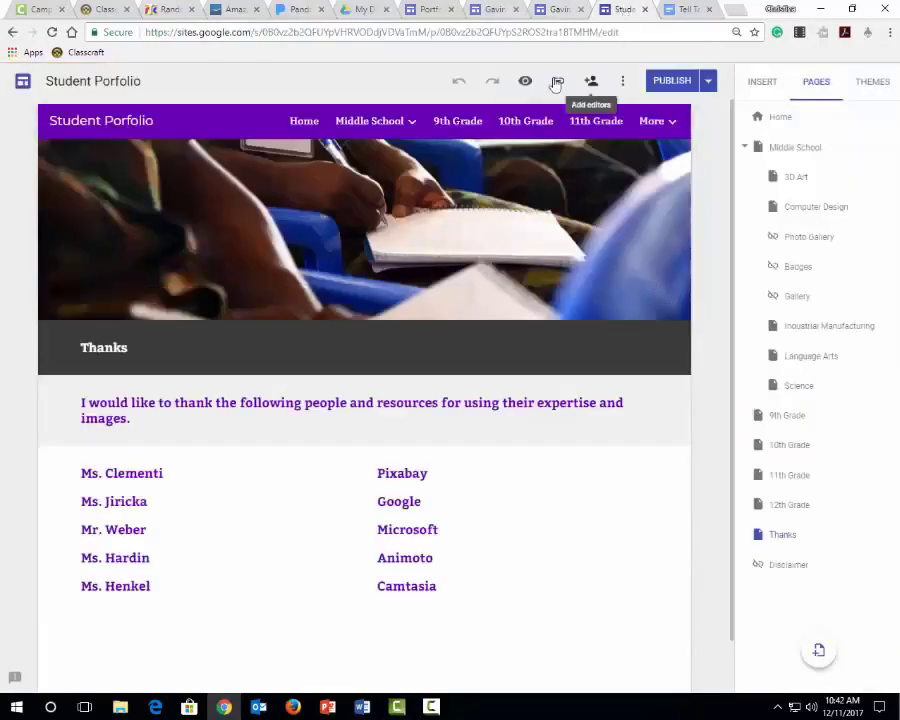
pyautogui.click(296, 125)
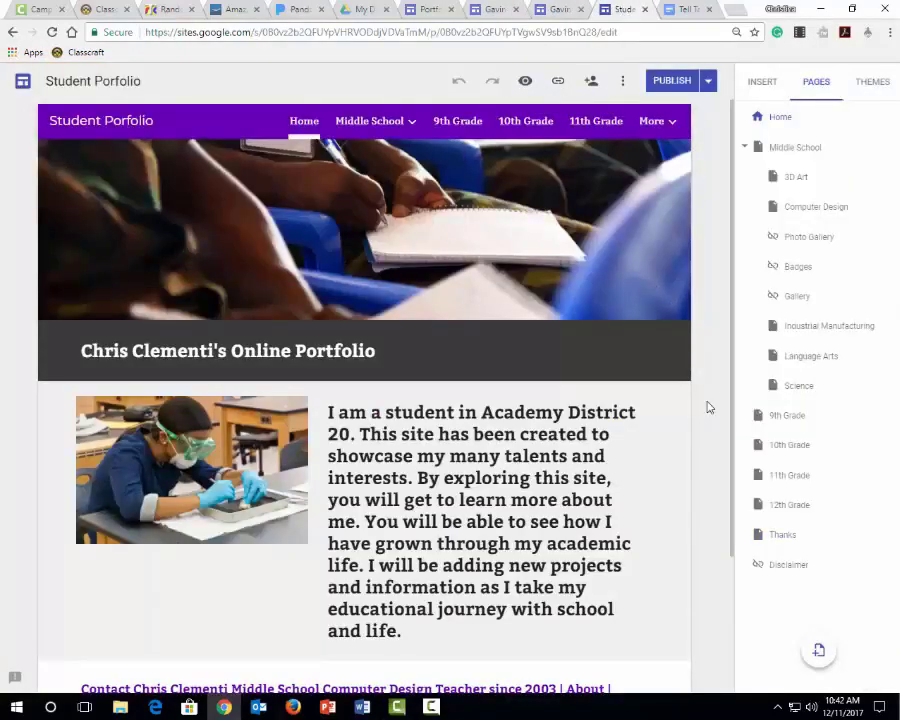